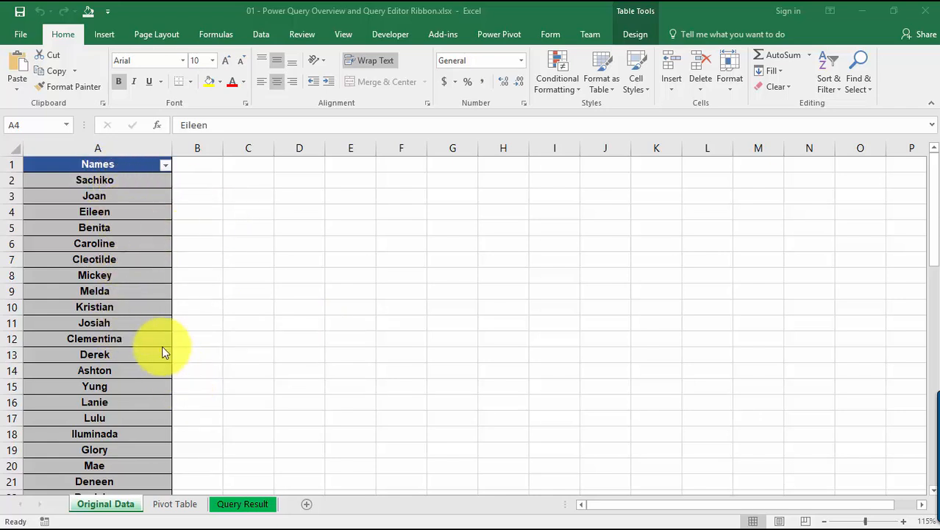
# - Show the workbook queries from the Original Data sheet and open the Table13 query in the Query Editor
pyautogui.click(246, 505)
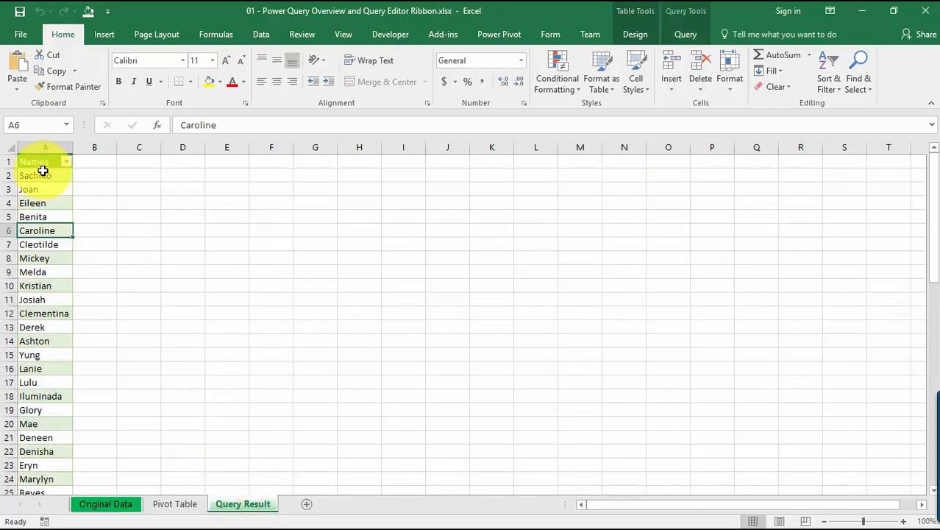
pyautogui.click(127, 507)
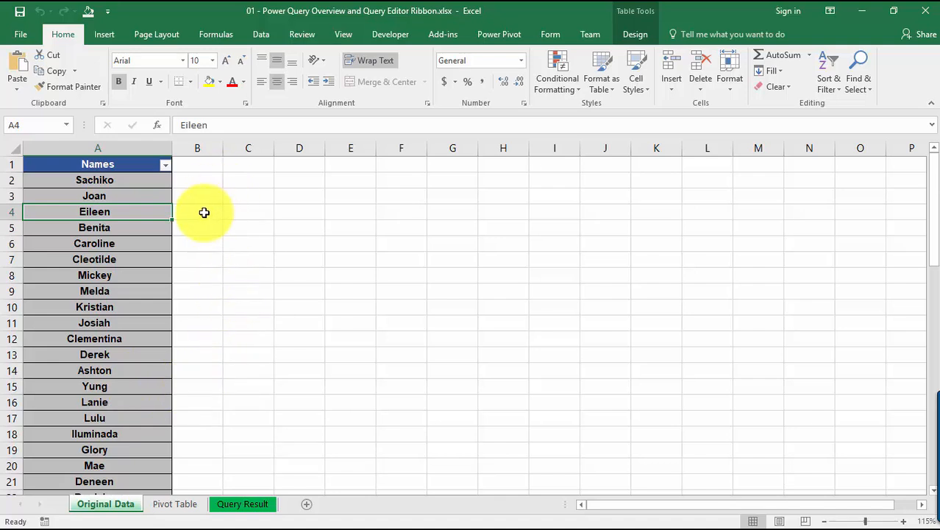
pyautogui.click(263, 35)
pyautogui.click(258, 56)
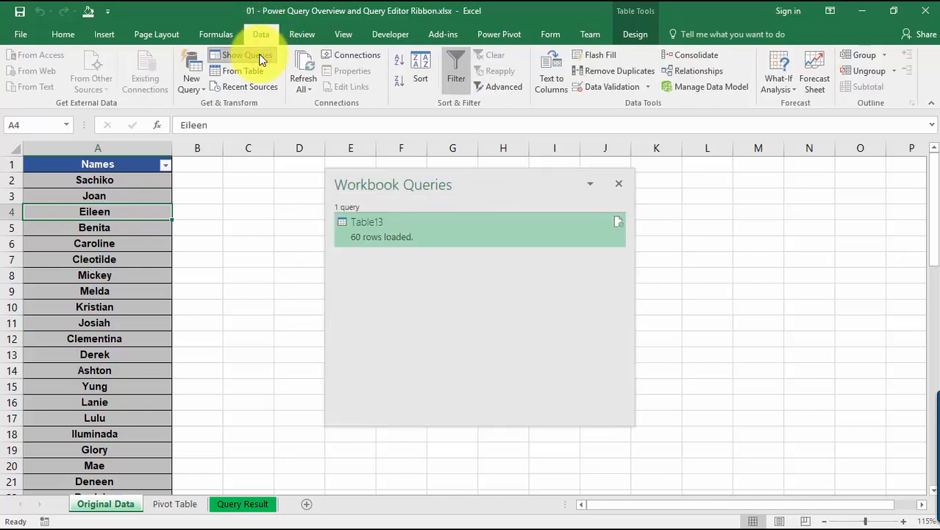
pyautogui.rightClick(440, 224)
pyautogui.click(479, 266)
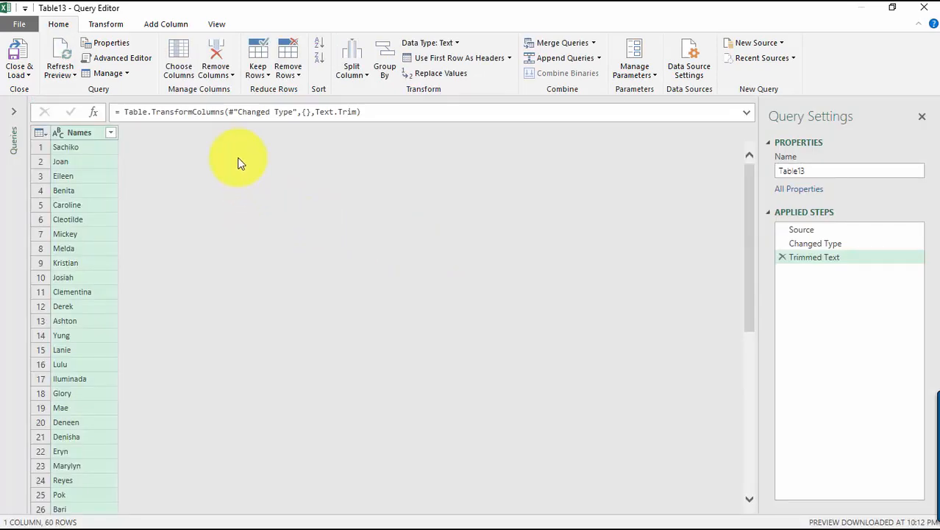
# - Examine the choices for removing columns, splitting the Names column and changing its data type
pyautogui.click(16, 55)
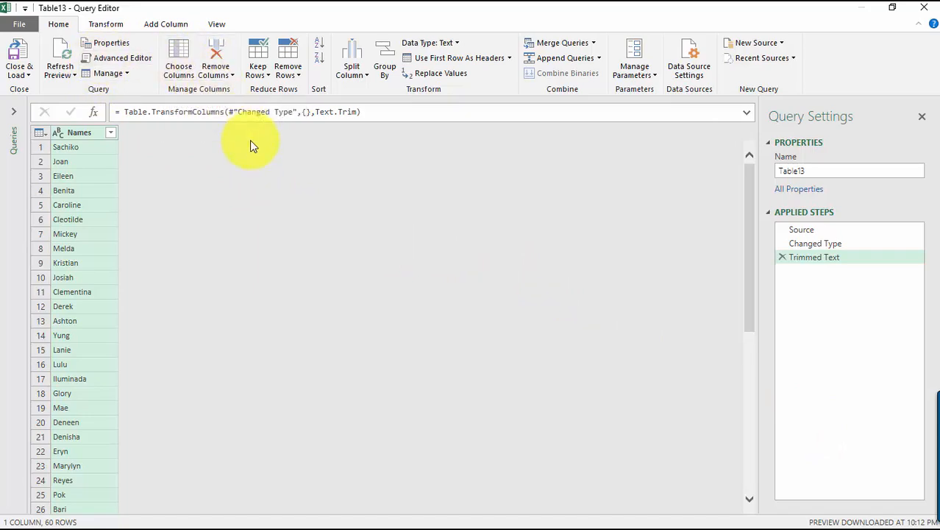
pyautogui.click(229, 74)
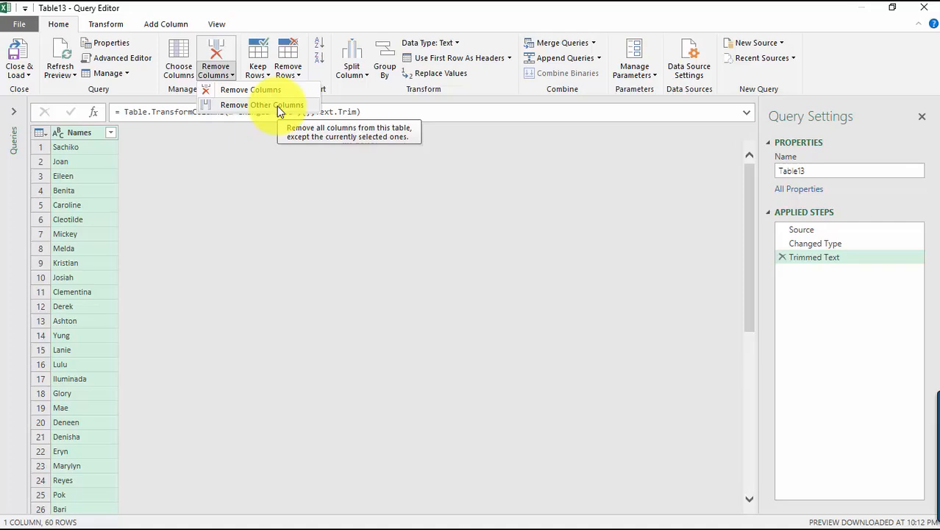
pyautogui.click(329, 164)
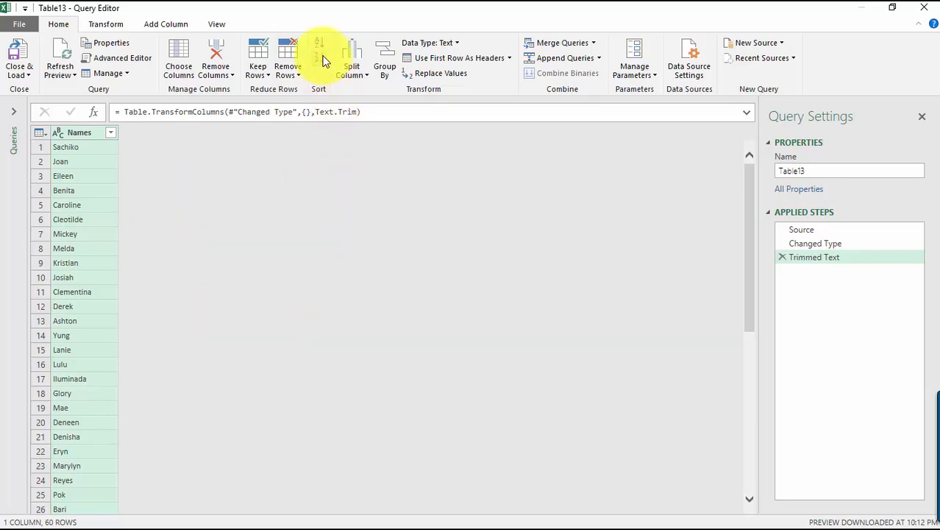
pyautogui.click(364, 75)
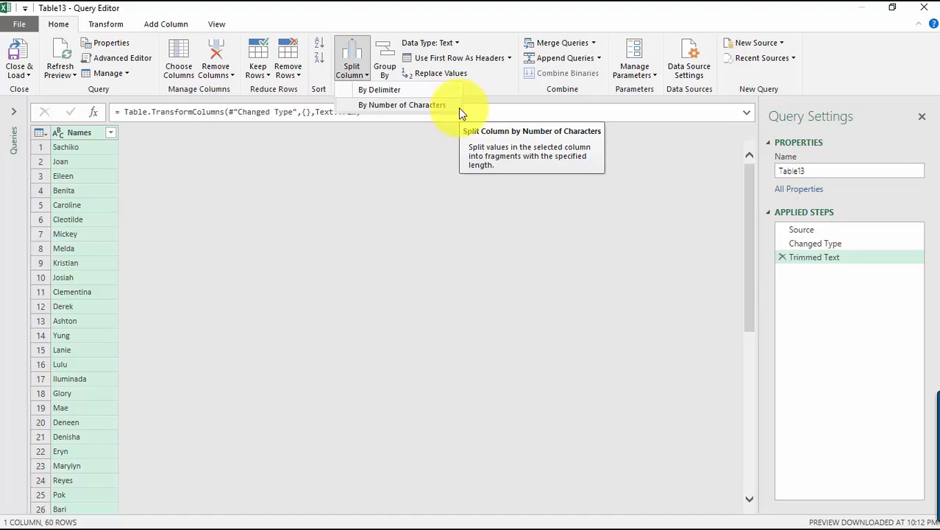
pyautogui.click(437, 165)
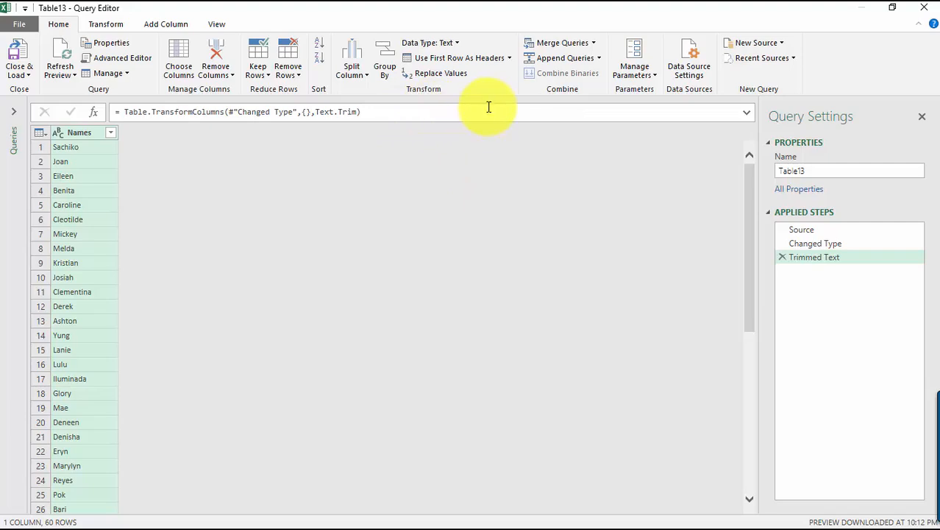
pyautogui.click(457, 44)
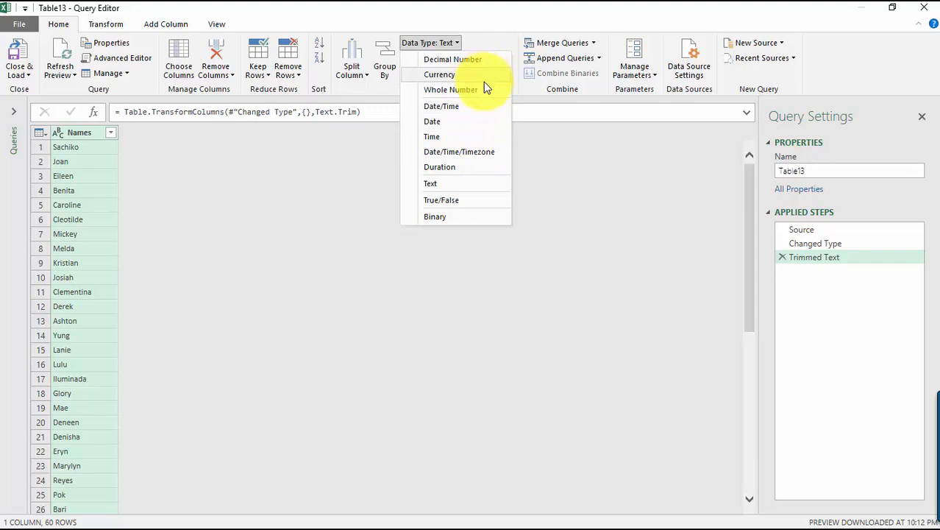
pyautogui.click(569, 184)
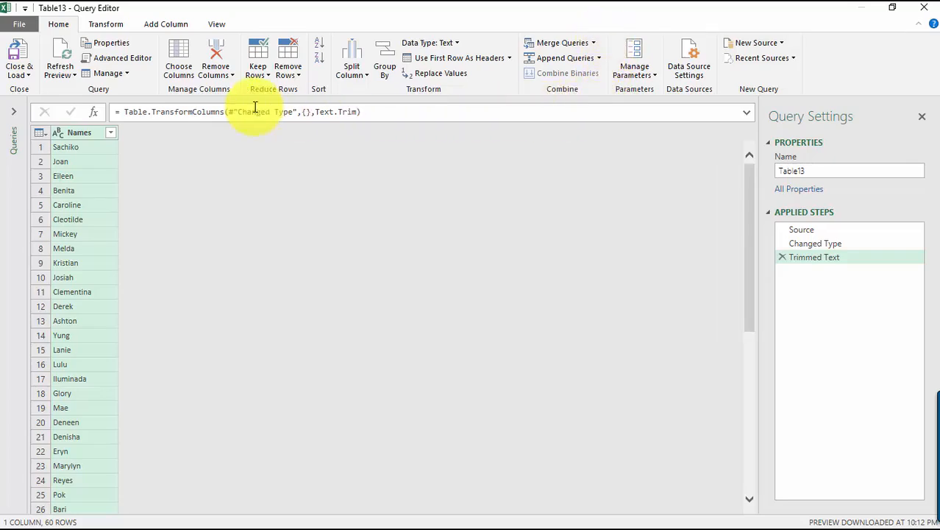
# - Examine the fill, format, extract, parse and time transformations offered for the Names column
pyautogui.click(114, 25)
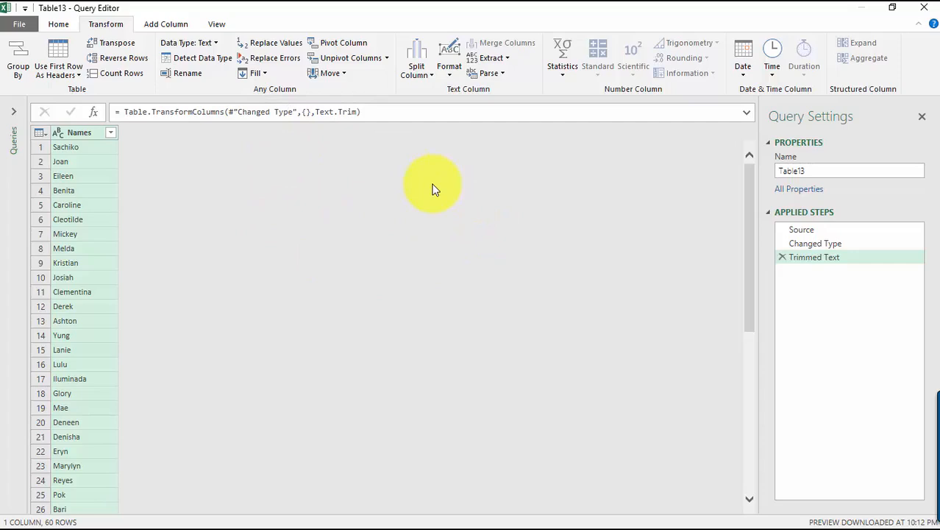
pyautogui.click(261, 73)
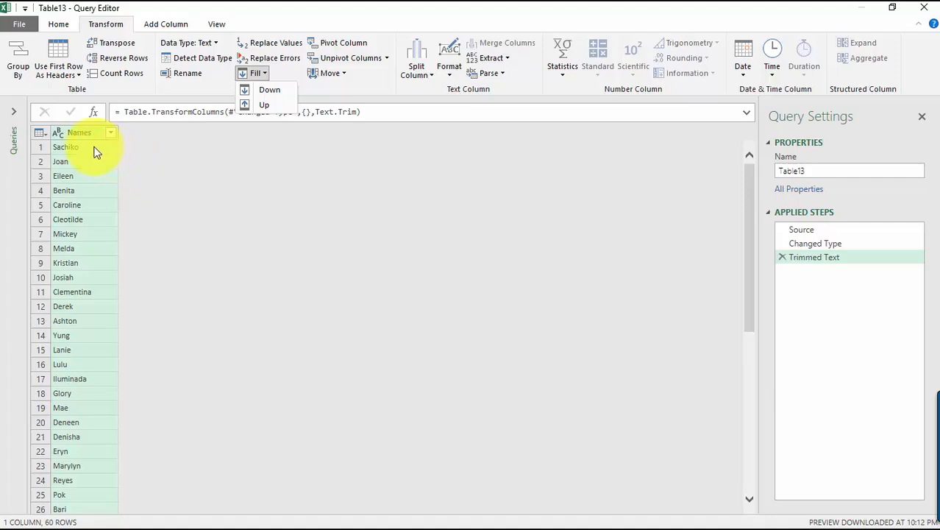
pyautogui.click(169, 156)
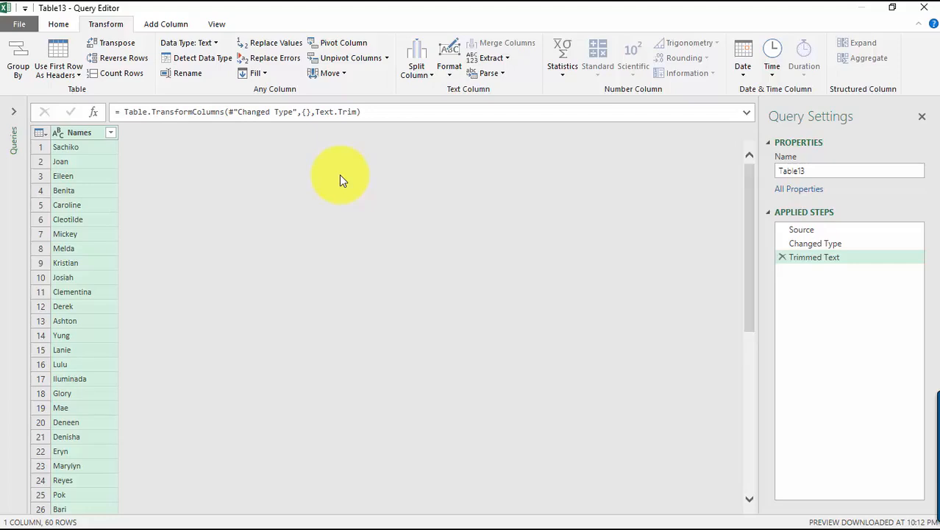
pyautogui.click(417, 74)
pyautogui.click(454, 72)
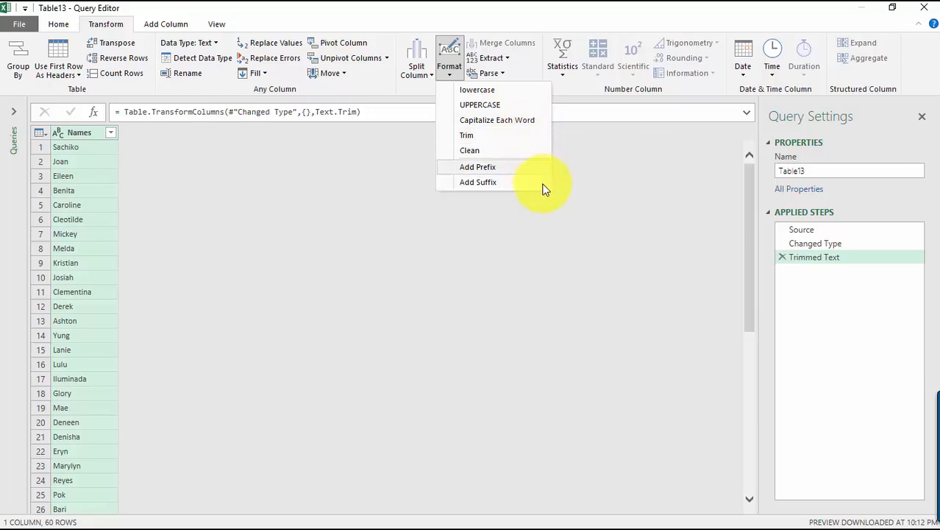
pyautogui.click(604, 178)
pyautogui.click(506, 59)
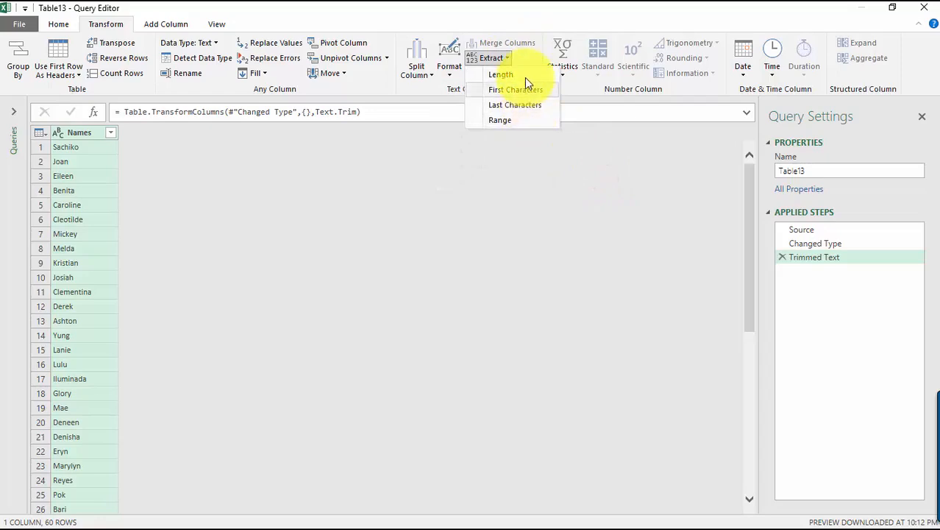
pyautogui.click(567, 170)
pyautogui.click(497, 75)
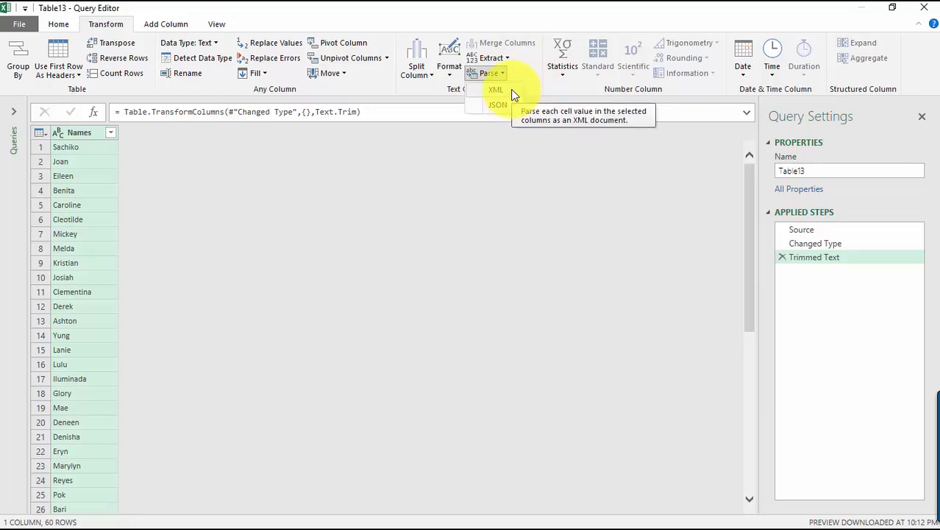
pyautogui.click(527, 156)
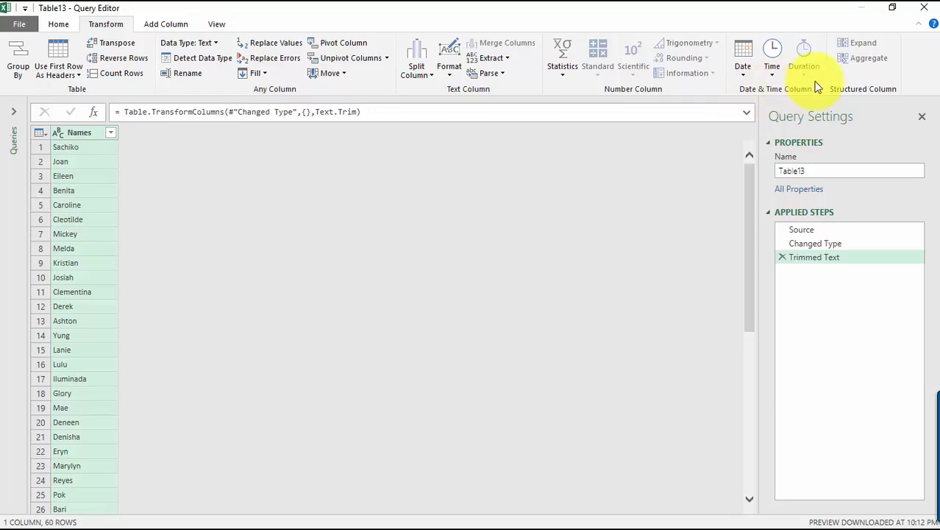
pyautogui.click(774, 68)
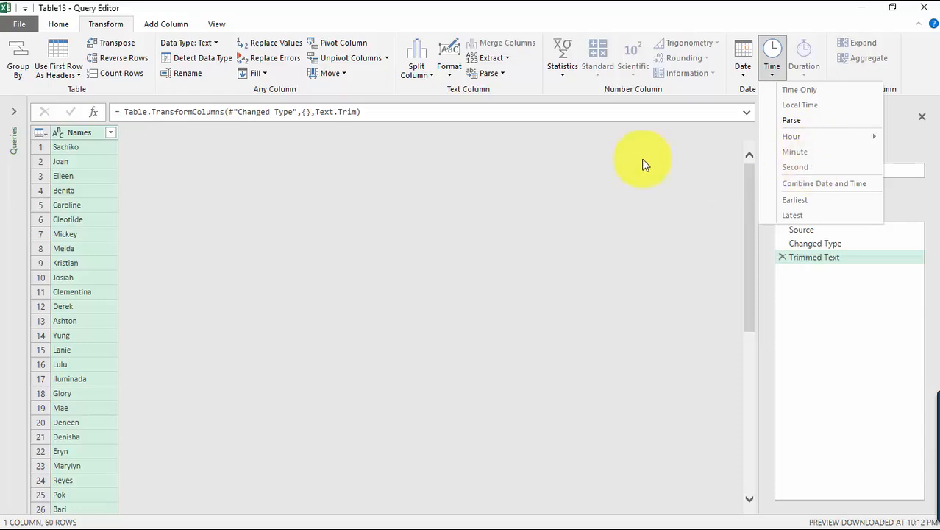
pyautogui.click(701, 181)
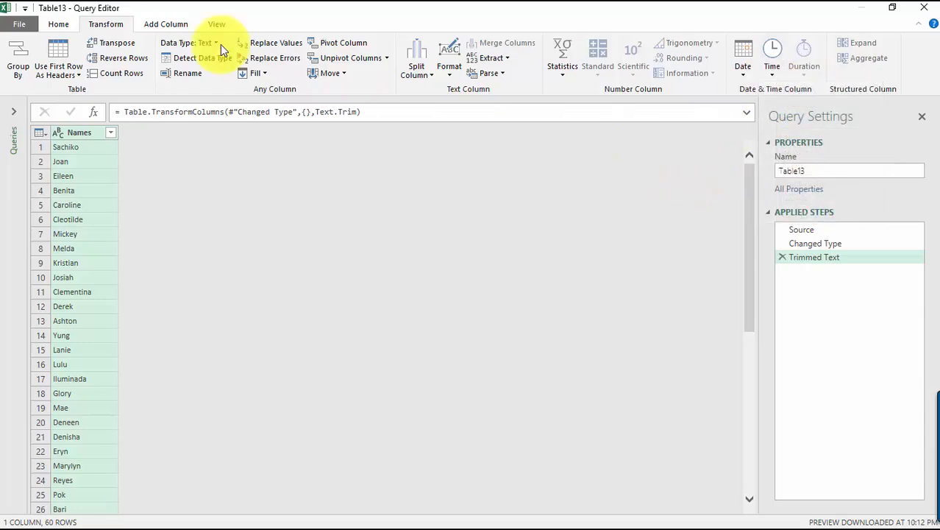
# - Try adding an index column starting at 0, and delete the Added Index step
pyautogui.click(166, 23)
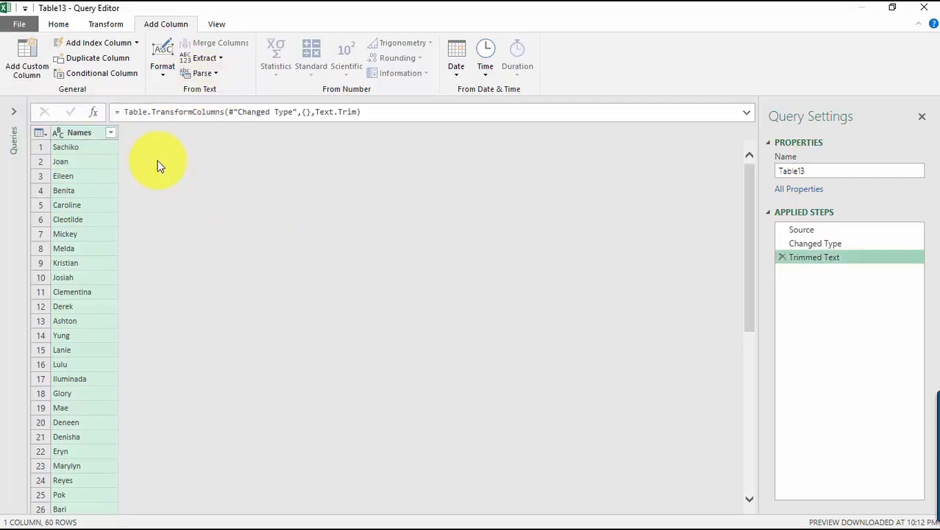
pyautogui.click(112, 44)
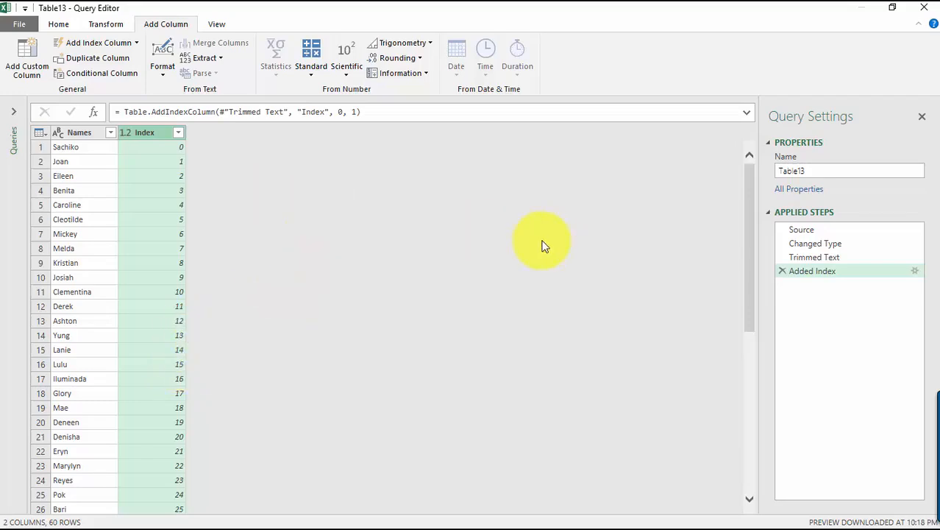
pyautogui.click(782, 267)
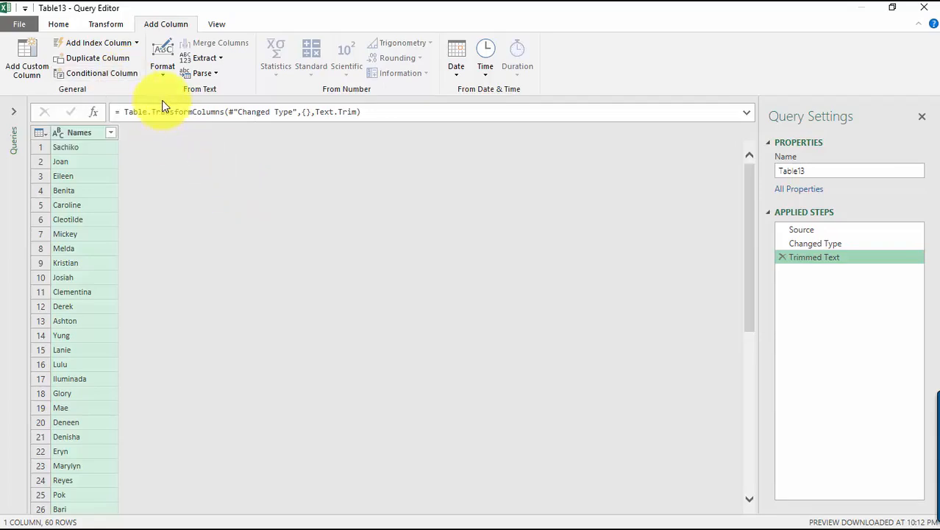
pyautogui.click(167, 74)
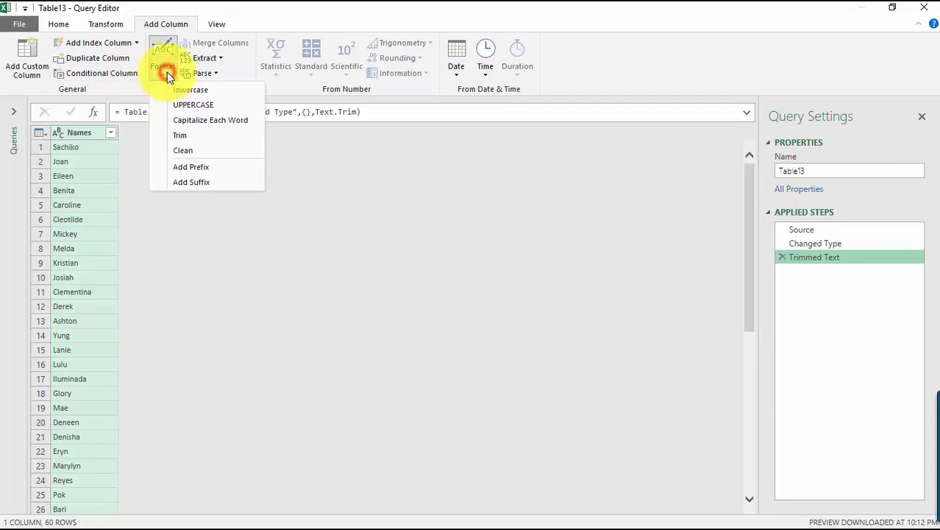
pyautogui.click(239, 68)
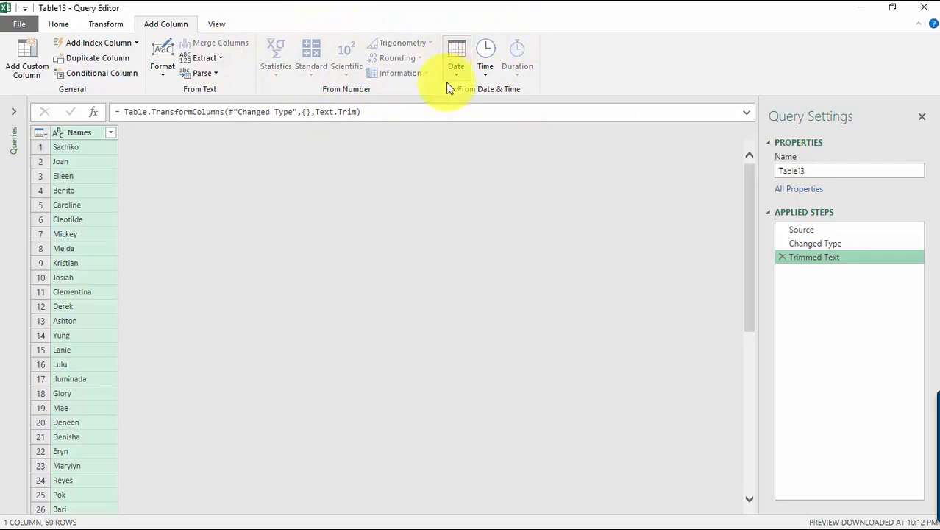
# - Toggle the Query Editor's formula bar off and back on
pyautogui.click(217, 25)
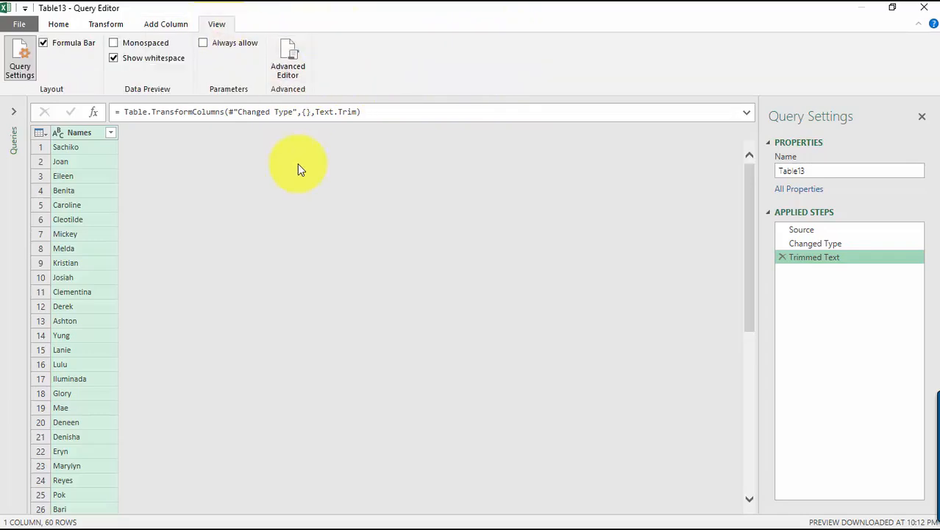
pyautogui.click(44, 44)
pyautogui.click(44, 44)
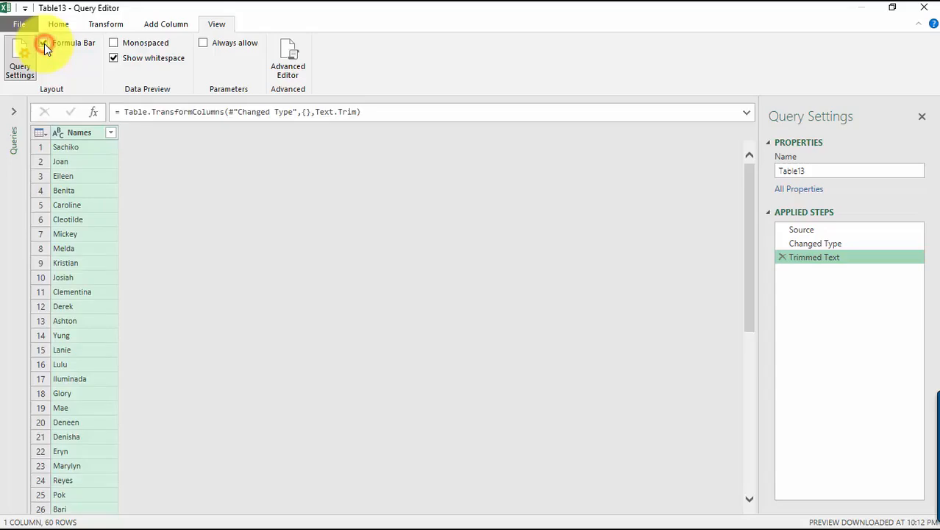
pyautogui.click(44, 44)
pyautogui.click(44, 44)
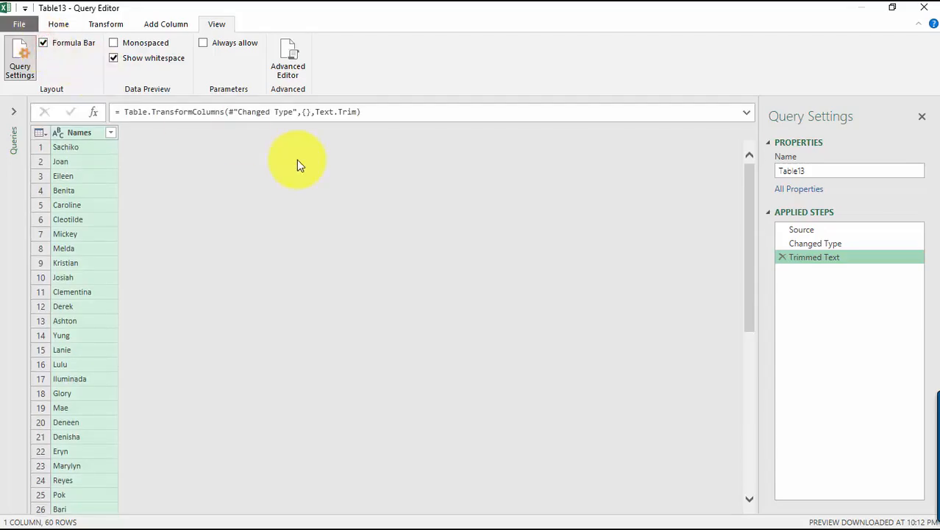
# - Examine the Table13 query's code in the Advanced Editor and close it without making changes
pyautogui.click(295, 72)
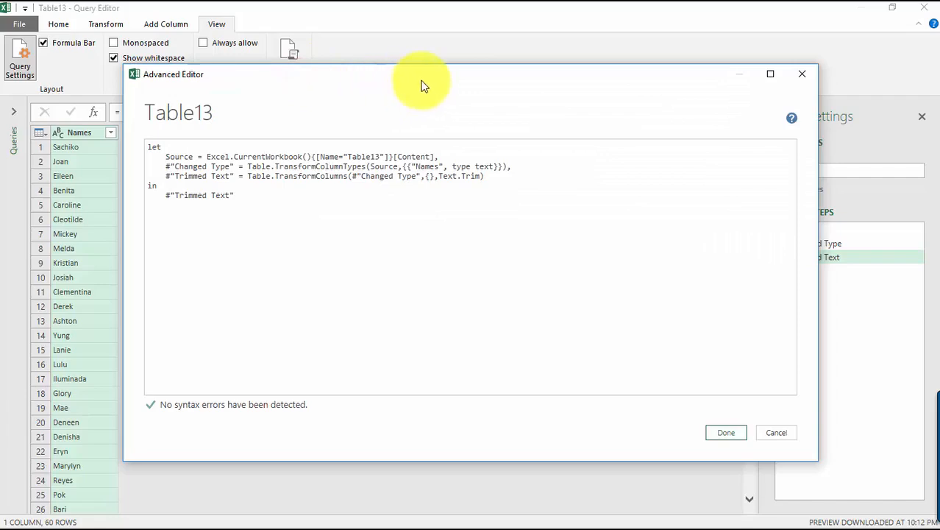
pyautogui.moveTo(420, 79); pyautogui.dragTo(359, 103)
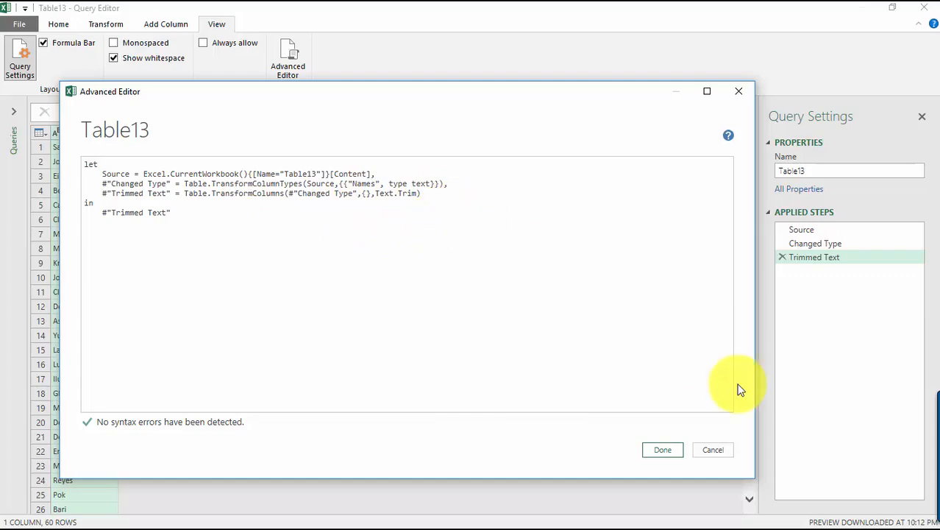
pyautogui.click(721, 450)
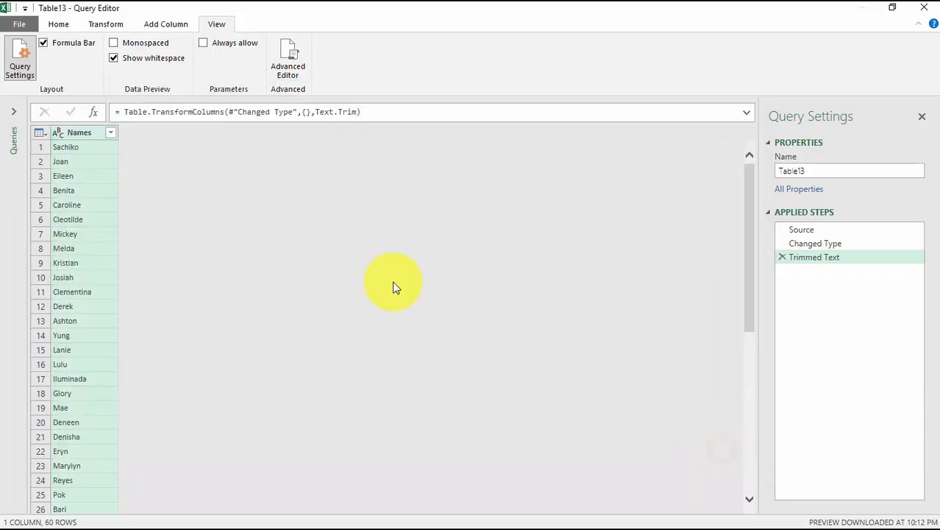
pyautogui.click(56, 25)
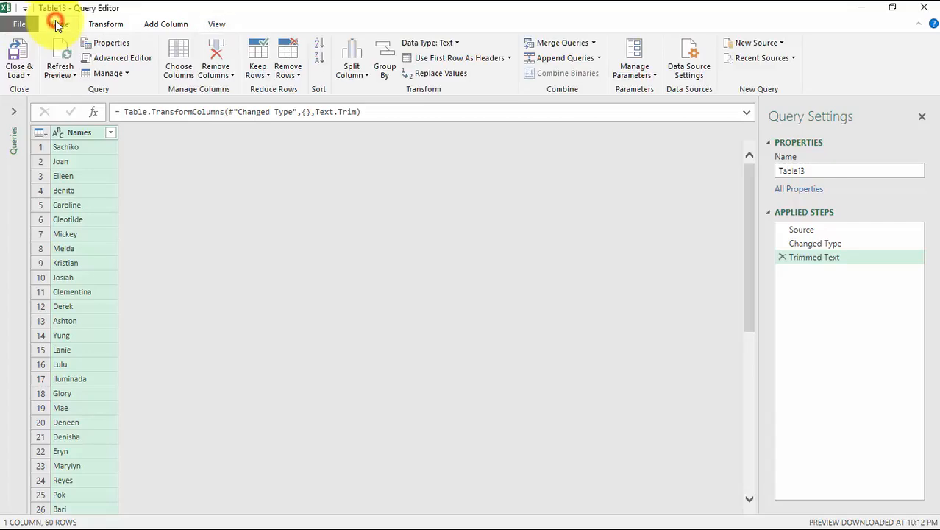